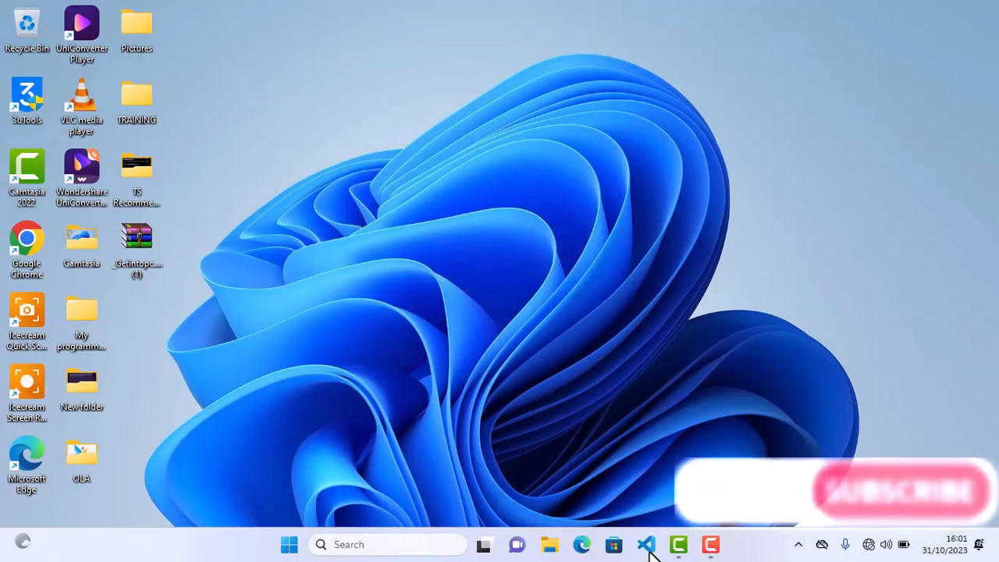
Launch Visual Studio Code and bring up the Extensions marketplace view
{"action": "left_click", "coordinate": [648, 549]}
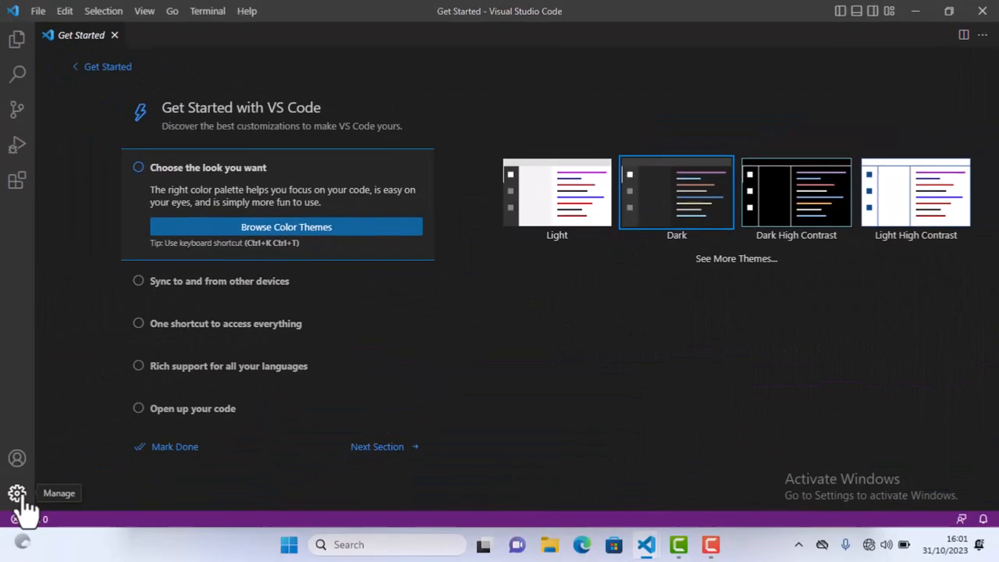
{"action": "left_click", "coordinate": [26, 501]}
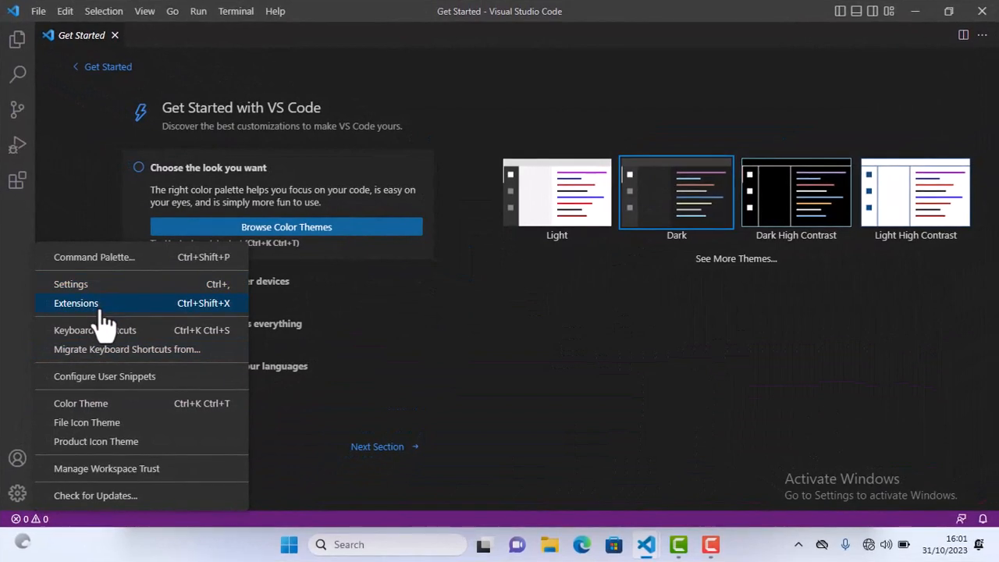
{"action": "left_click", "coordinate": [104, 306]}
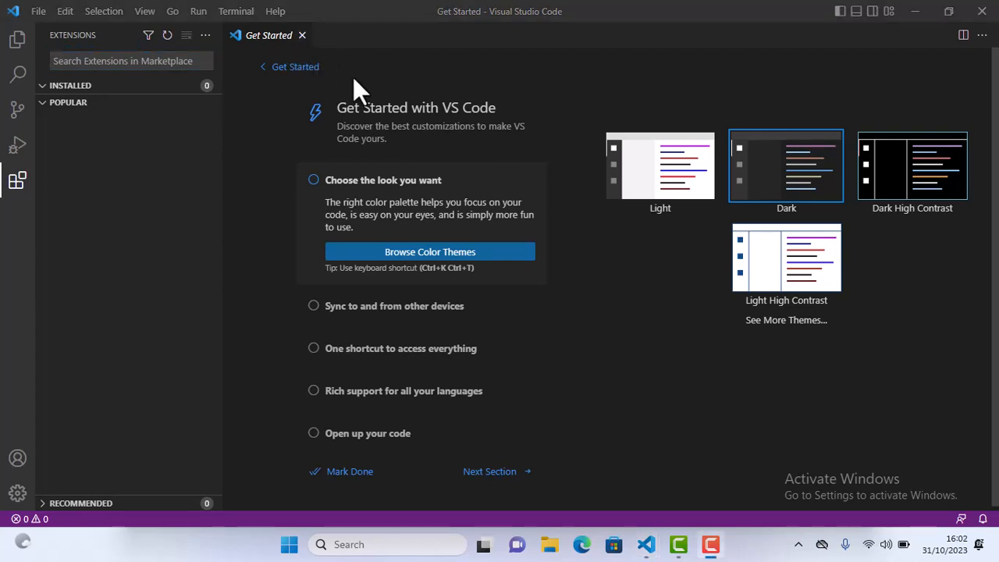
{"action": "left_click", "coordinate": [27, 289]}
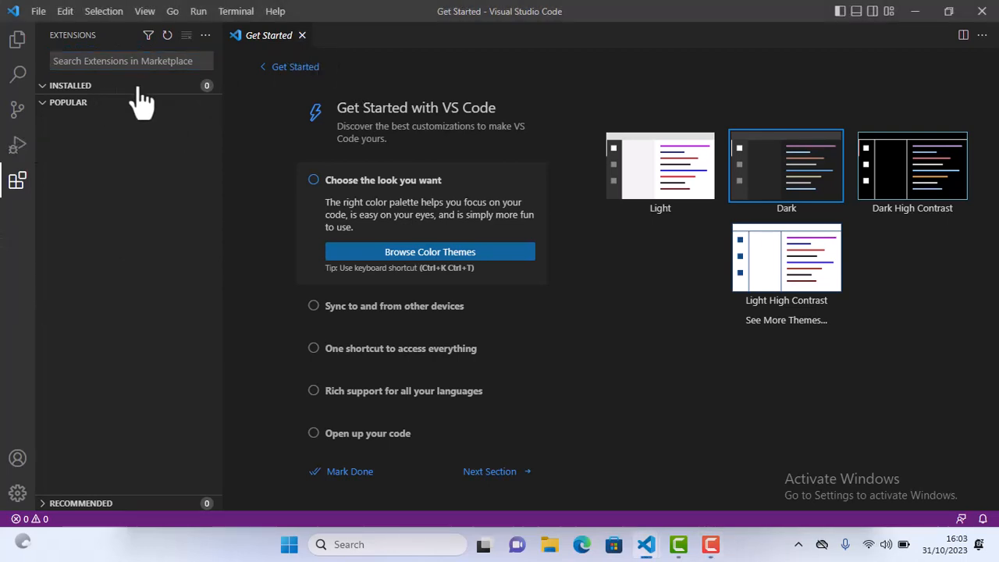
Search the extension marketplace for "live server" and install the Live Server extension v5.7.9
{"action": "left_click", "coordinate": [145, 60]}
{"action": "type", "text": "live"}
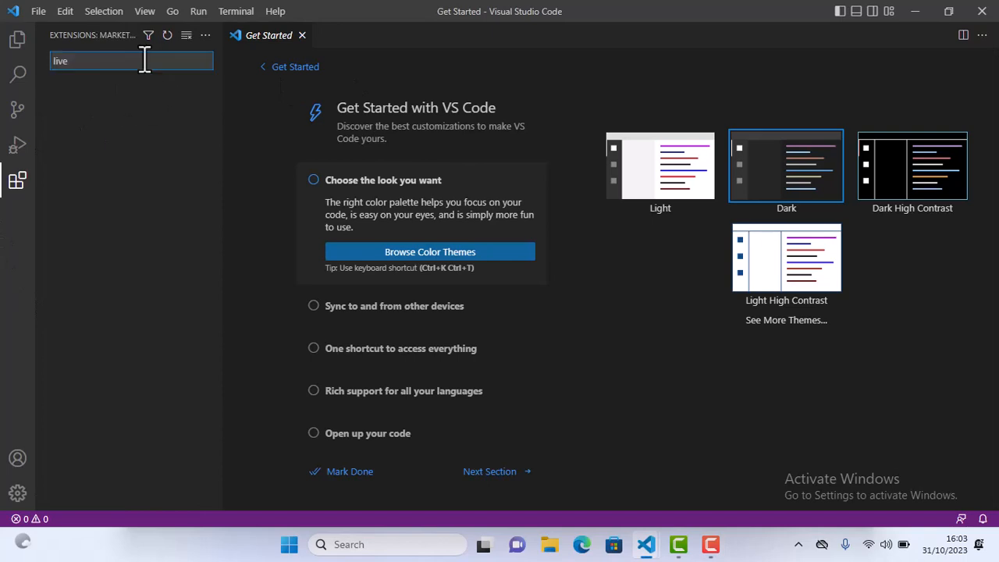
{"action": "key", "text": "BackSpace"}
{"action": "key", "text": "BackSpace"}
{"action": "key", "text": "BackSpace"}
{"action": "key", "text": "BackSpace"}
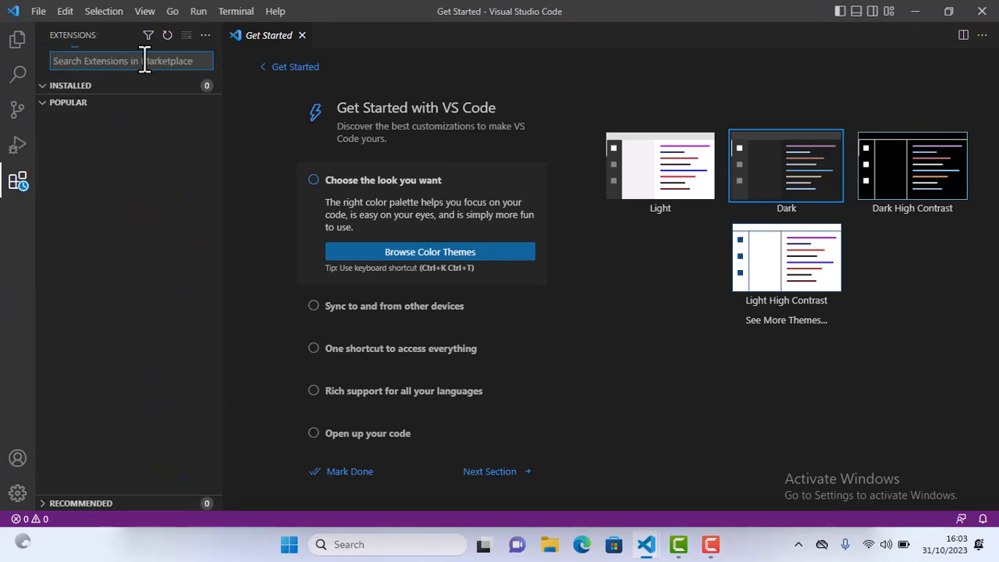
{"action": "type", "text": "live"}
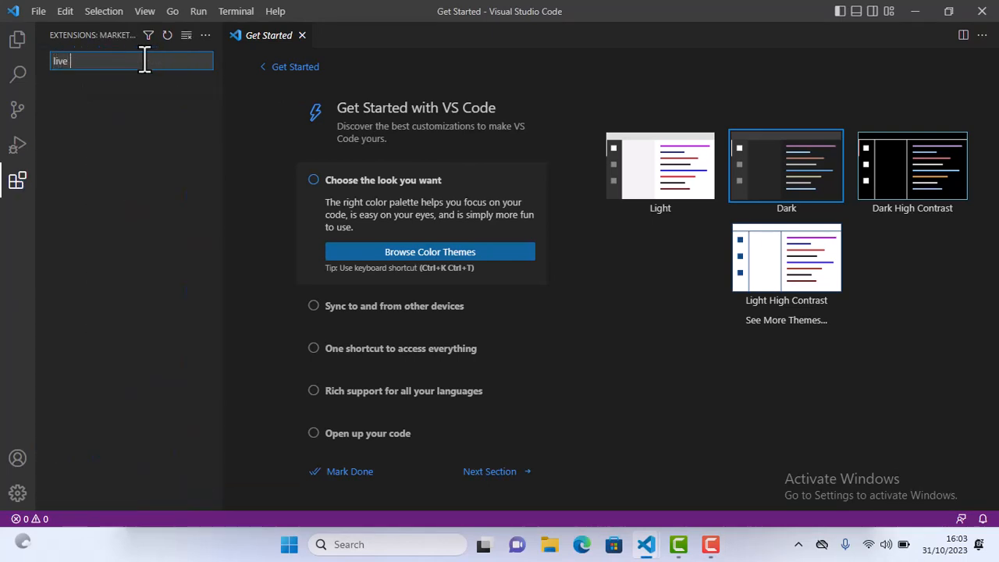
{"action": "type", "text": " server"}
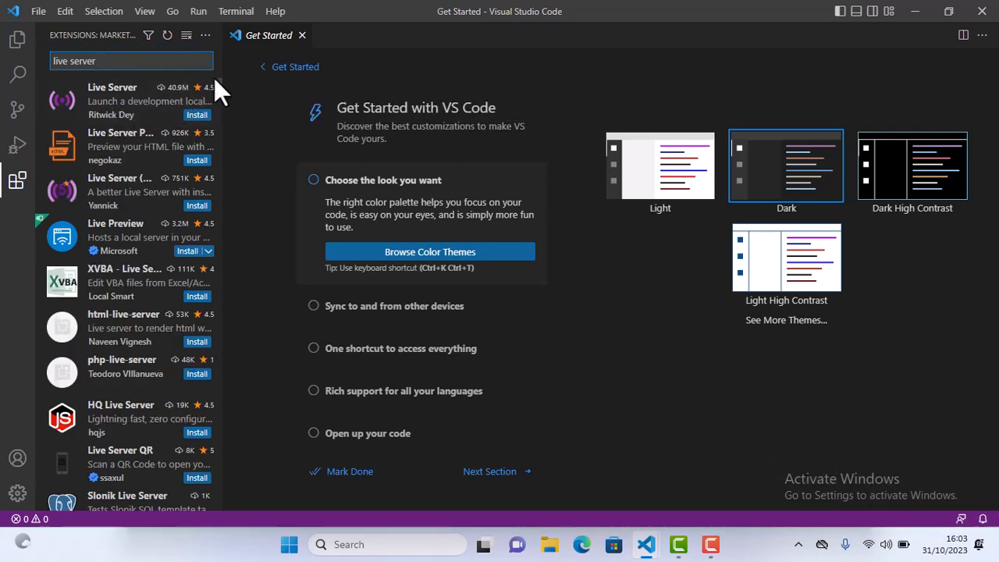
{"action": "left_click", "coordinate": [198, 117]}
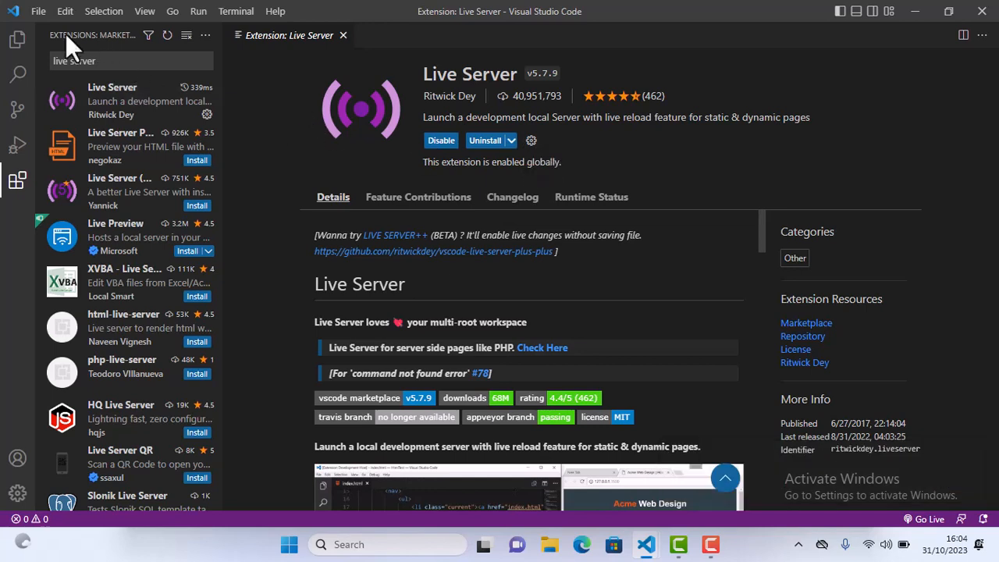
Open the "aug 18" folder from "My programminng class" on the Desktop and trust its authors
{"action": "left_click", "coordinate": [38, 11]}
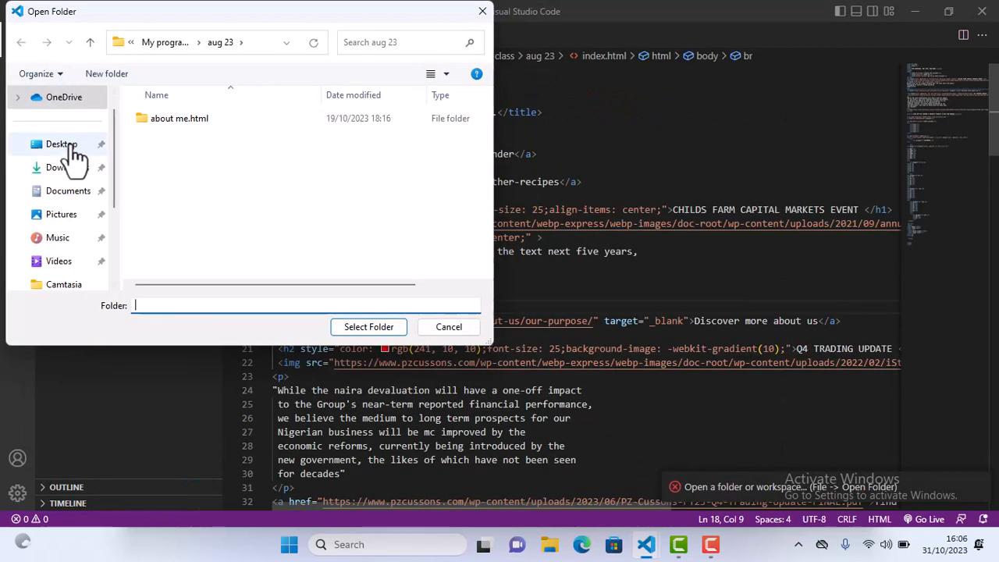
{"action": "left_click", "coordinate": [62, 144]}
{"action": "double_click", "coordinate": [216, 140]}
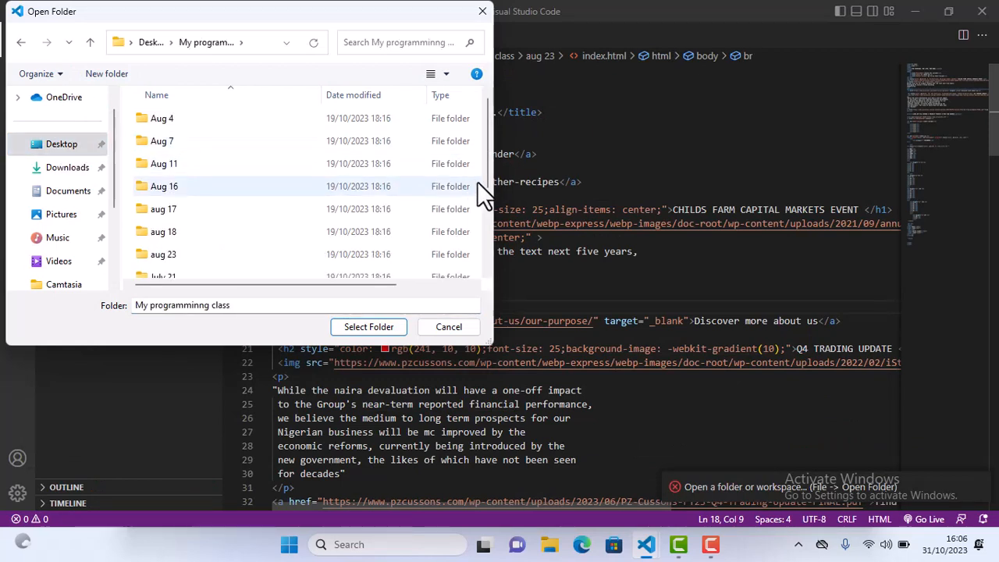
{"action": "left_click", "coordinate": [206, 234]}
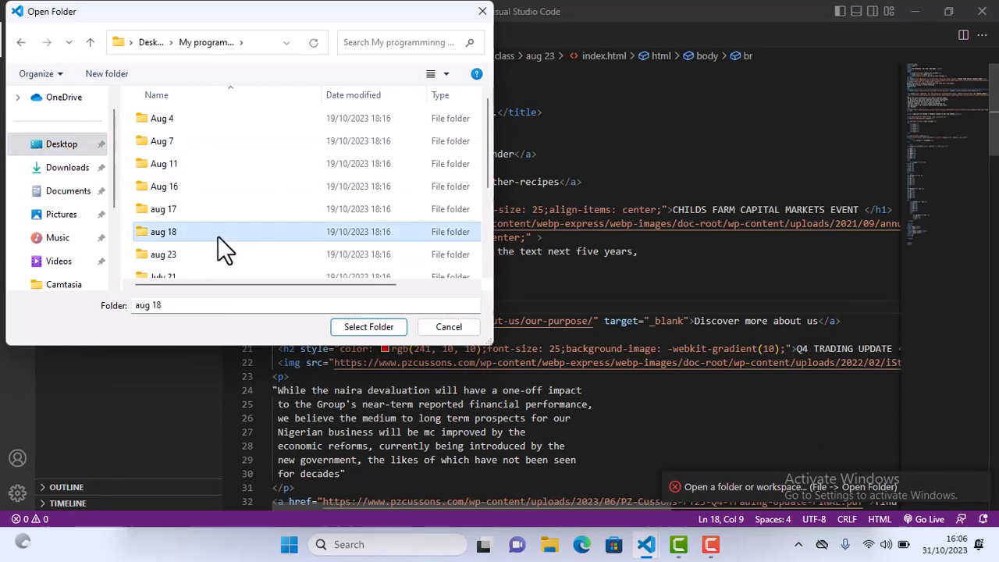
{"action": "left_click", "coordinate": [373, 326]}
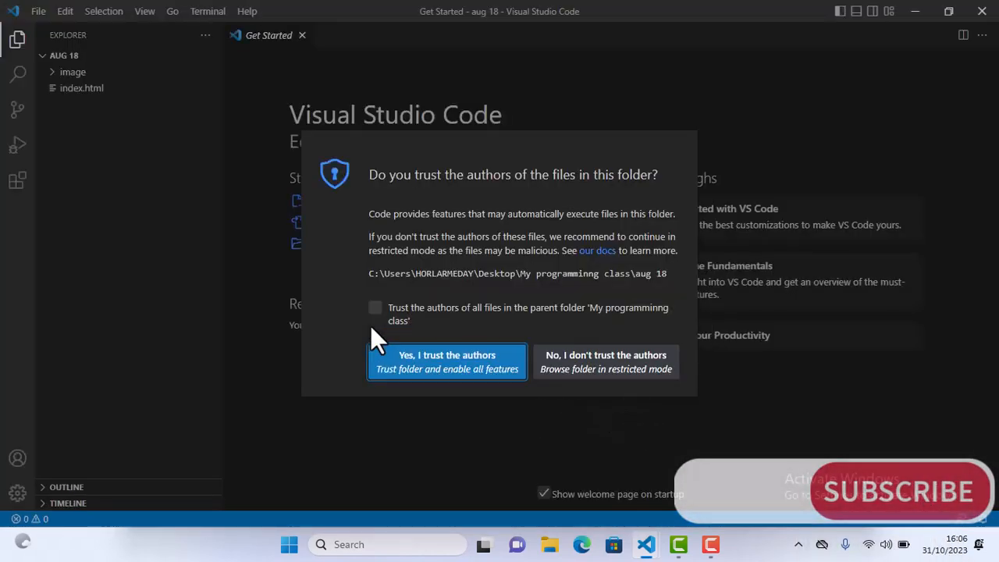
{"action": "left_click", "coordinate": [447, 362]}
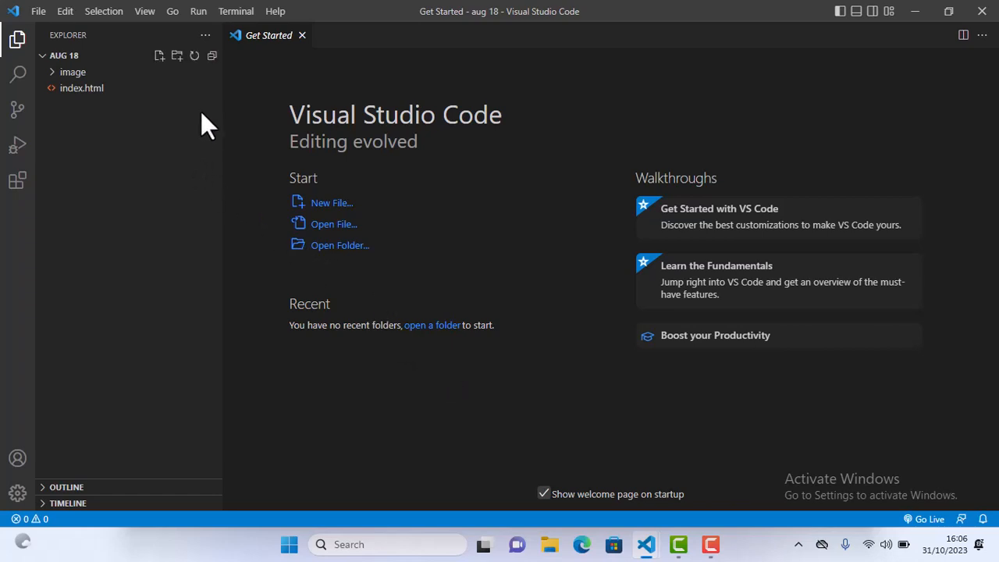
Open index.html from the aug 18 folder and launch it in the browser with Live Server
{"action": "left_click", "coordinate": [148, 90]}
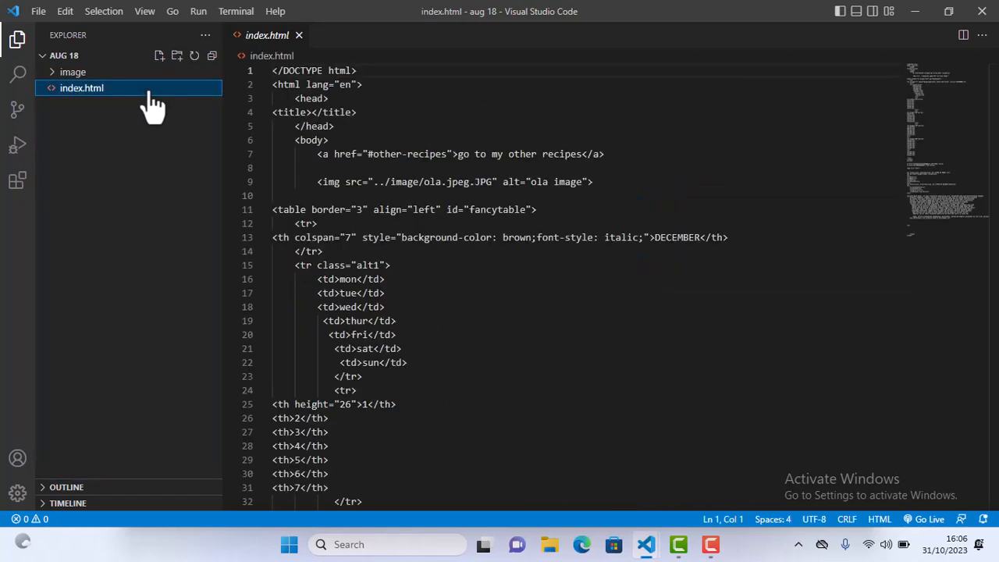
{"action": "right_click", "coordinate": [593, 283]}
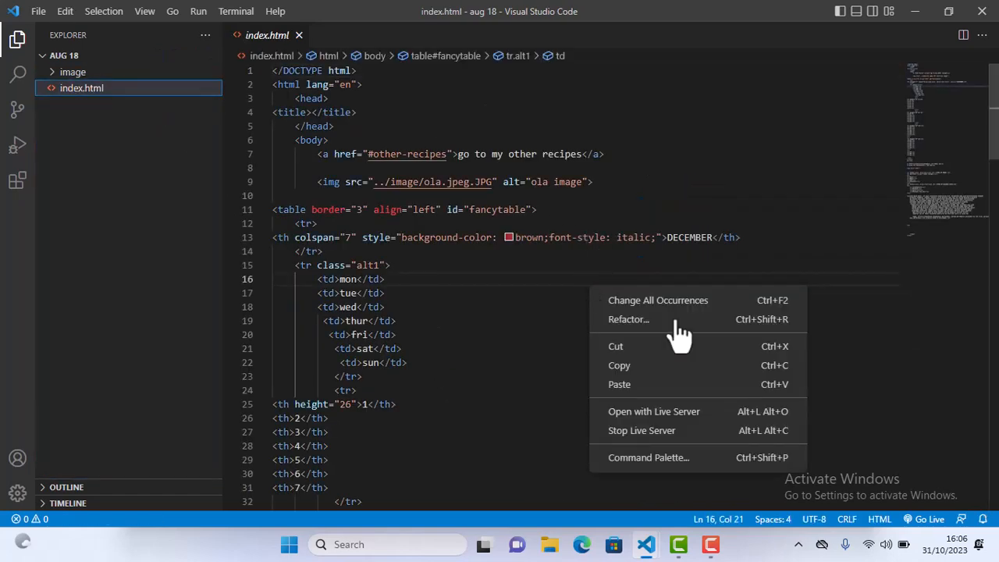
{"action": "left_click", "coordinate": [674, 412]}
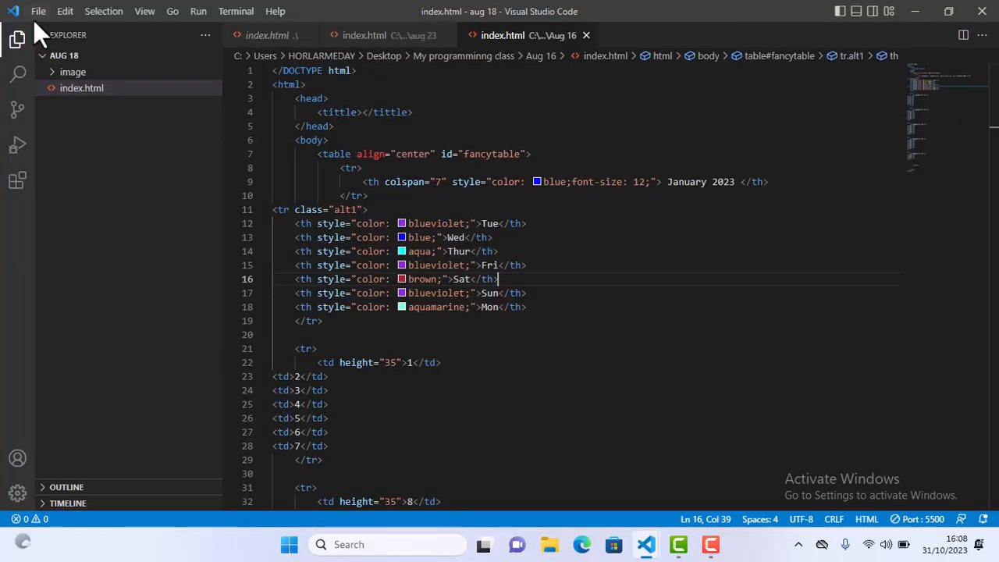
Open the "Aug 7" folder from "My programminng class" as the workspace and trust its authors
{"action": "left_click", "coordinate": [34, 15]}
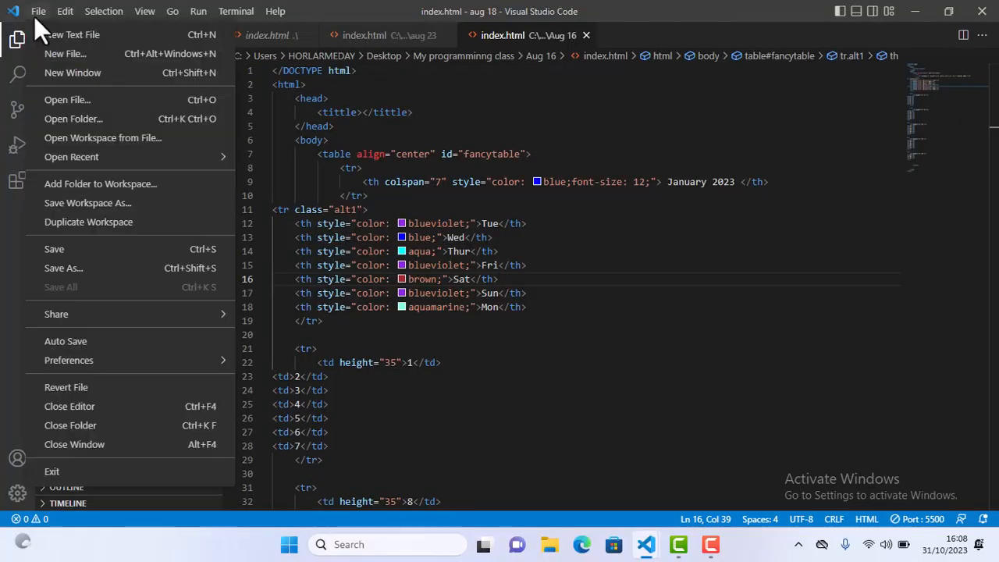
{"action": "left_click", "coordinate": [88, 123]}
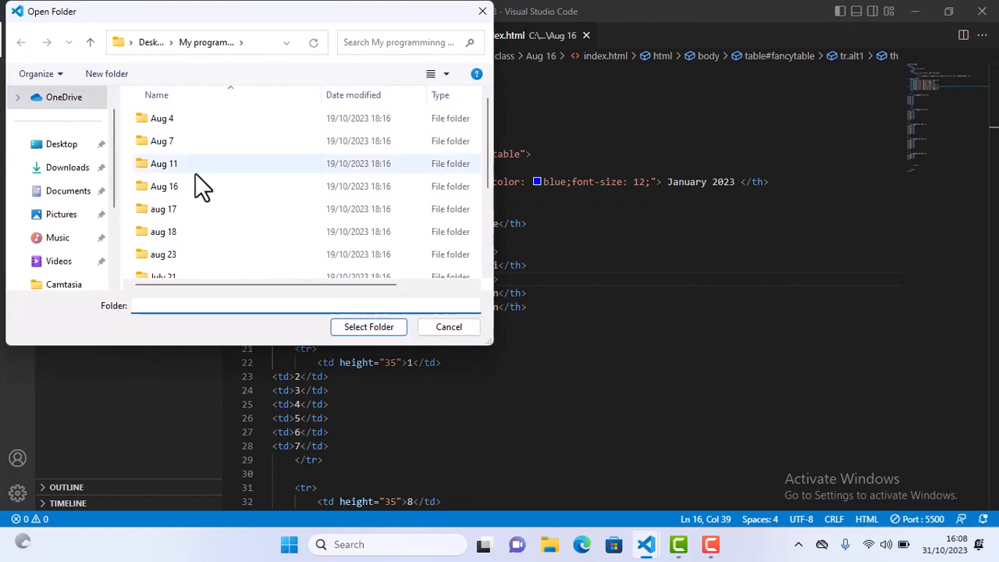
{"action": "left_click", "coordinate": [183, 235]}
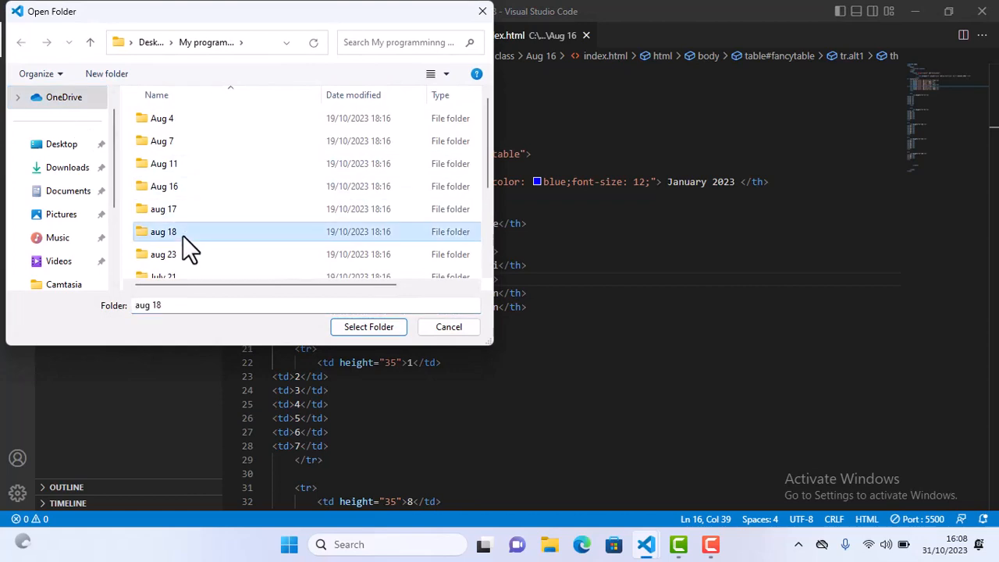
{"action": "left_click", "coordinate": [217, 152]}
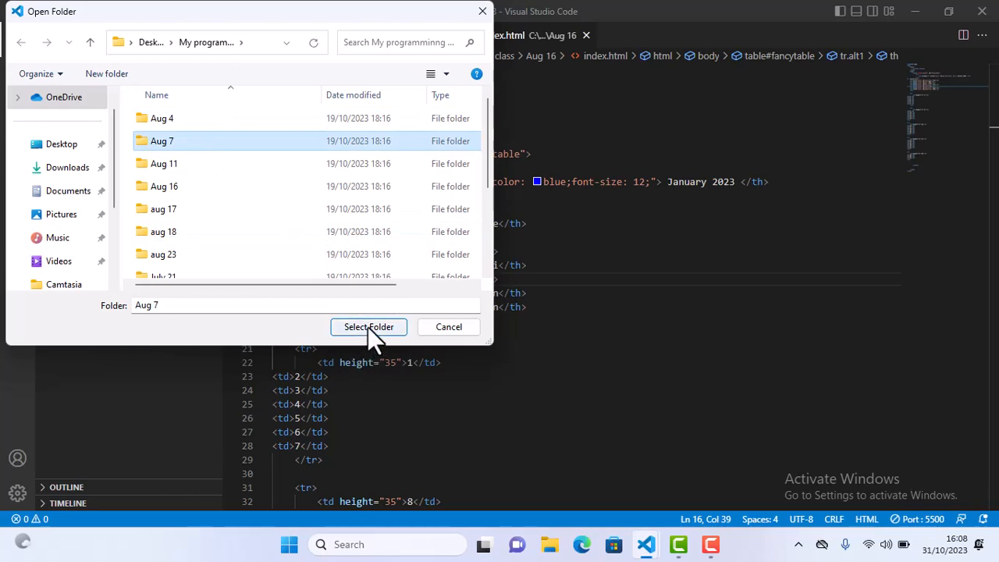
{"action": "left_click", "coordinate": [367, 327]}
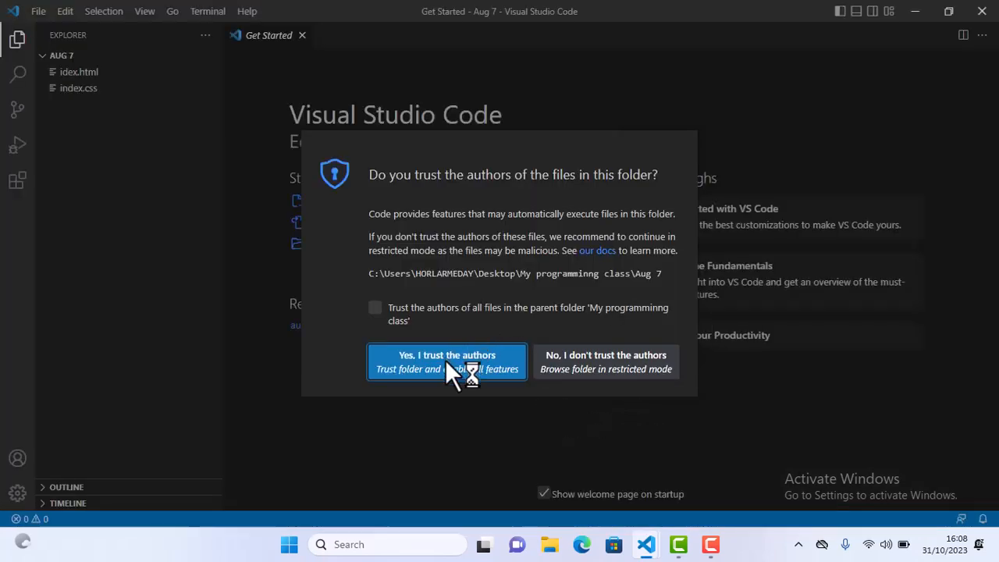
{"action": "left_click", "coordinate": [449, 375]}
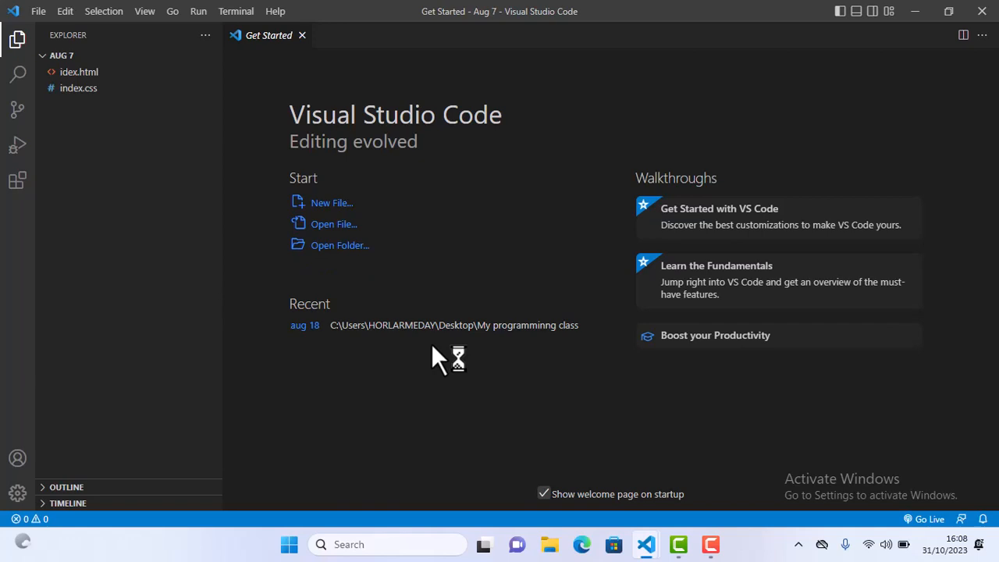
Open idex.html from the Aug 7 folder and launch it with Live Server
{"action": "left_click", "coordinate": [78, 73]}
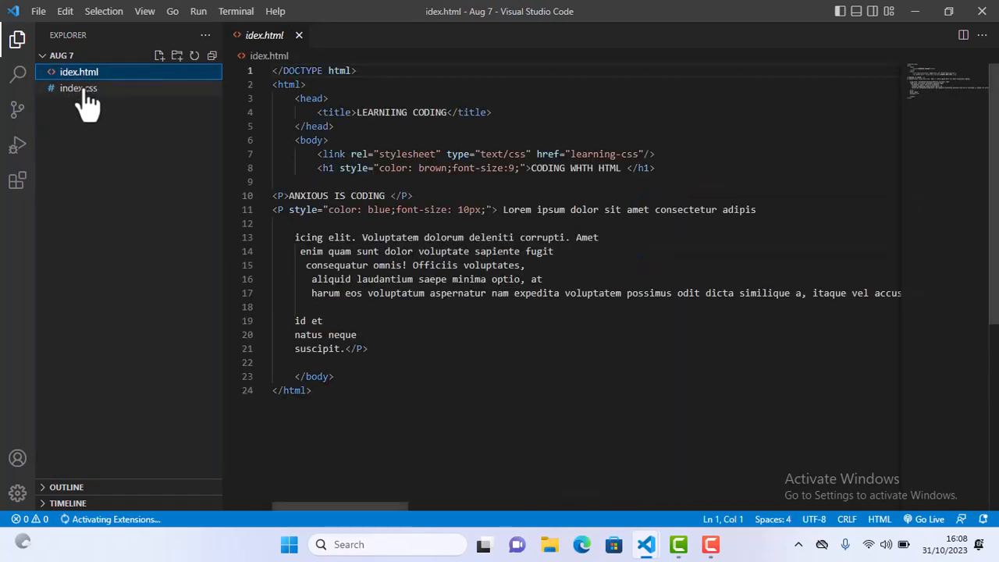
{"action": "left_click", "coordinate": [81, 89]}
{"action": "left_click", "coordinate": [98, 73]}
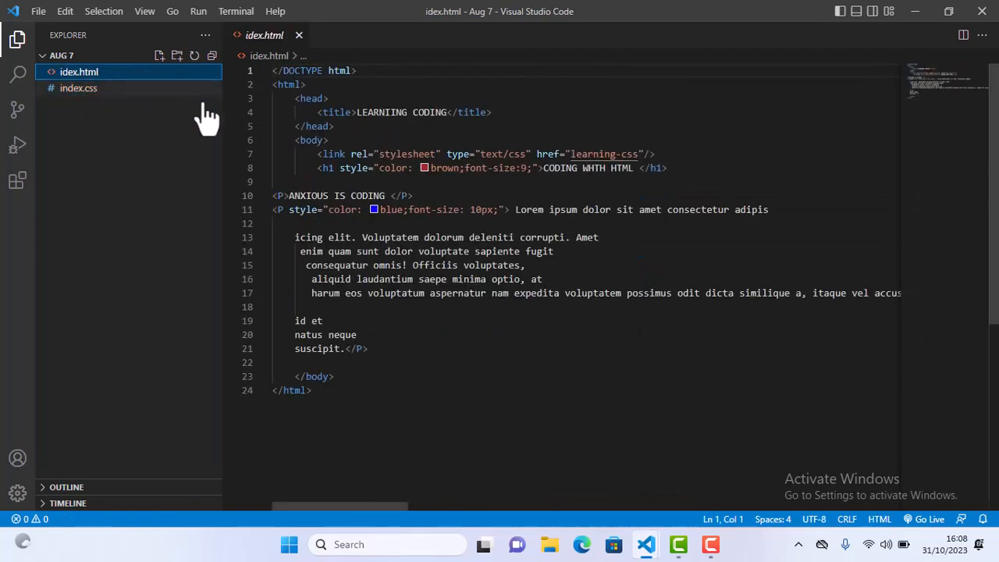
{"action": "right_click", "coordinate": [638, 265]}
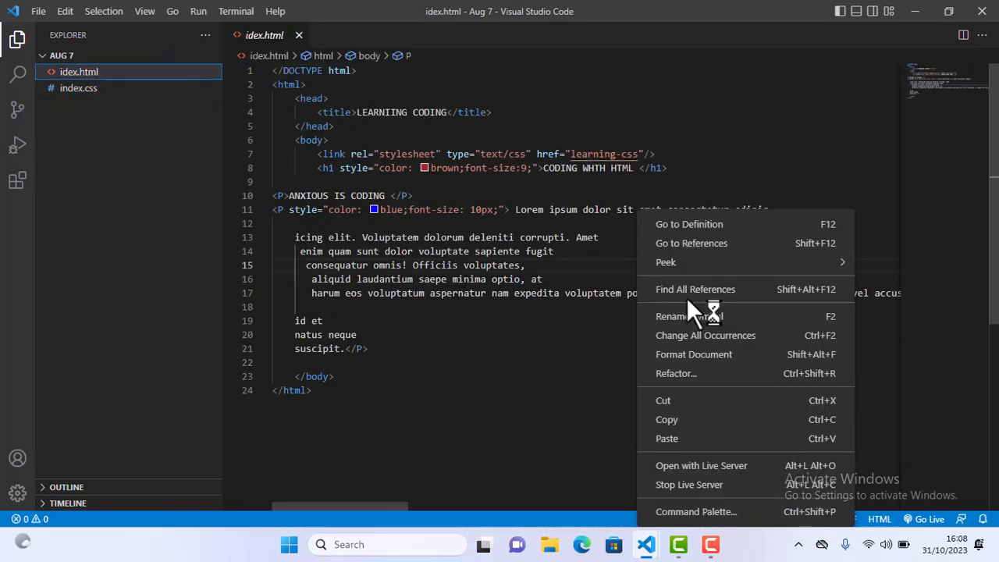
{"action": "left_click", "coordinate": [708, 467]}
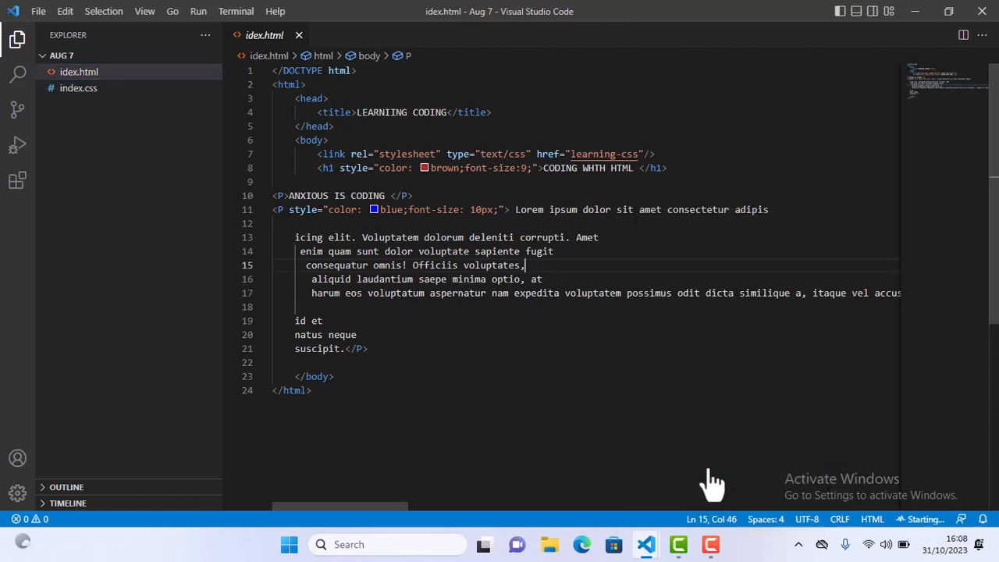